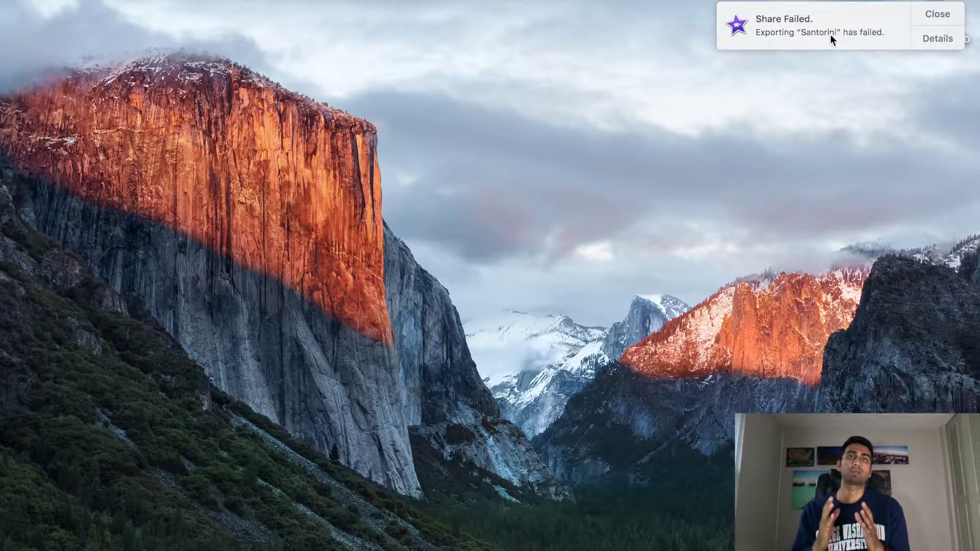
Step: Read the full Share Failed error details for the Santorini export, then dismiss the alert
{"action": "left_click", "coordinate": [939, 38]}
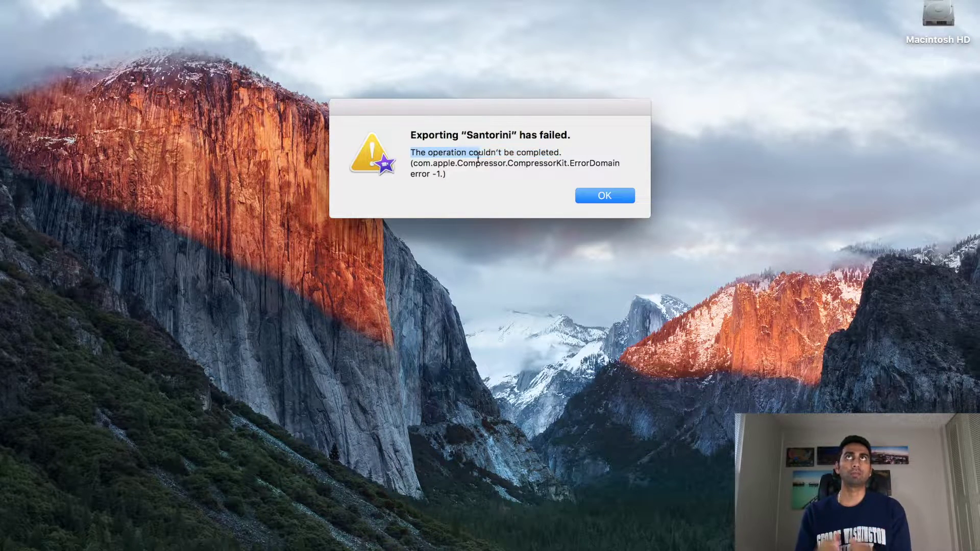
{"action": "left_click", "coordinate": [605, 196]}
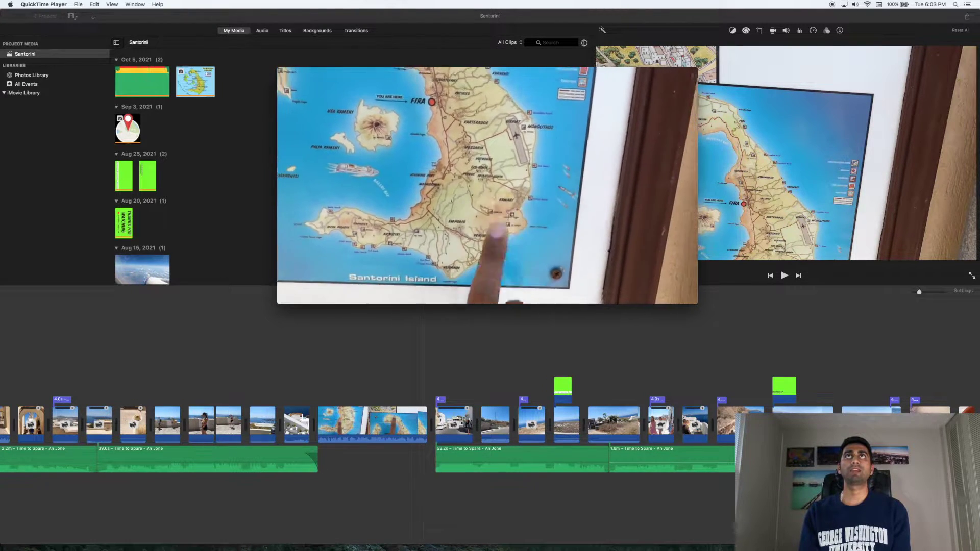
Step: Watch how far the Santorini video plays in QuickTime, then return to the iMovie project
{"action": "mouse_move", "coordinate": [521, 259]}
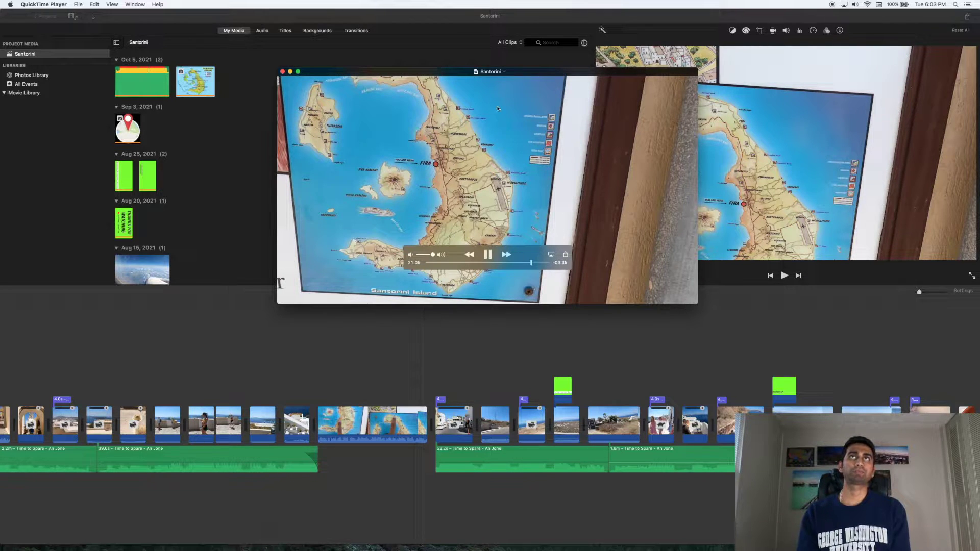
{"action": "left_click", "coordinate": [514, 346]}
Step: Scroll through the timeline and preview the swimming clip
{"action": "scroll", "coordinate": [317, 346], "scroll_direction": "left", "scroll_amount": 10}
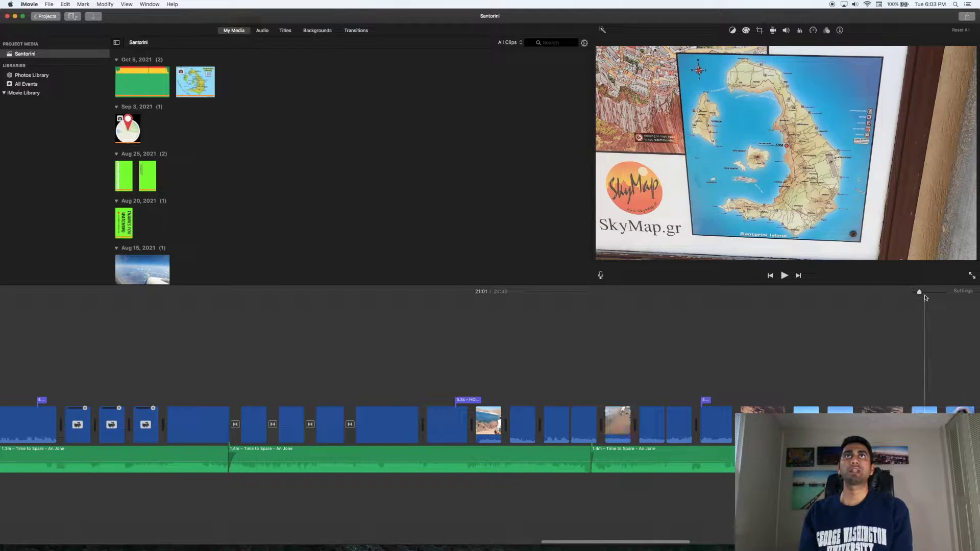
{"action": "left_click_drag", "start_coordinate": [924, 296], "coordinate": [929, 295]}
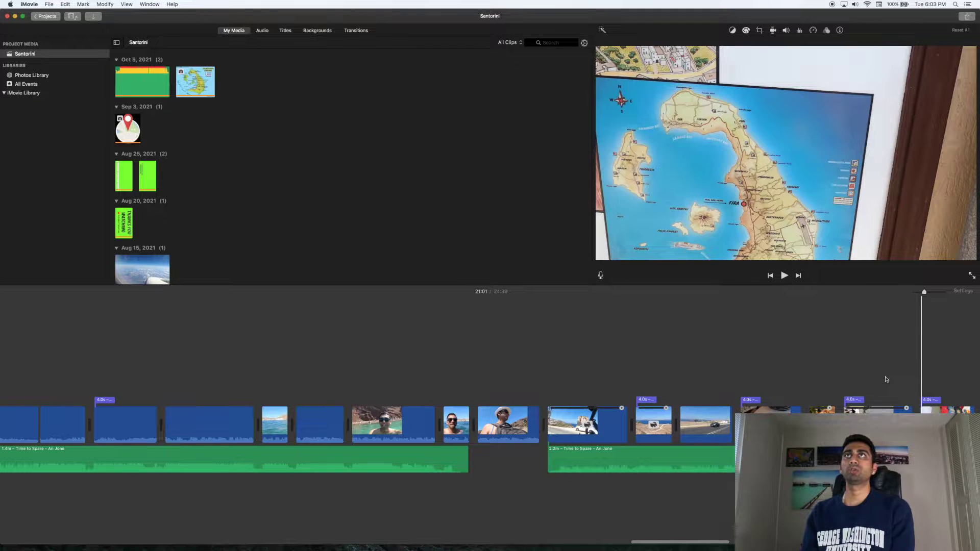
{"action": "scroll", "coordinate": [793, 347], "scroll_direction": "right", "scroll_amount": 10}
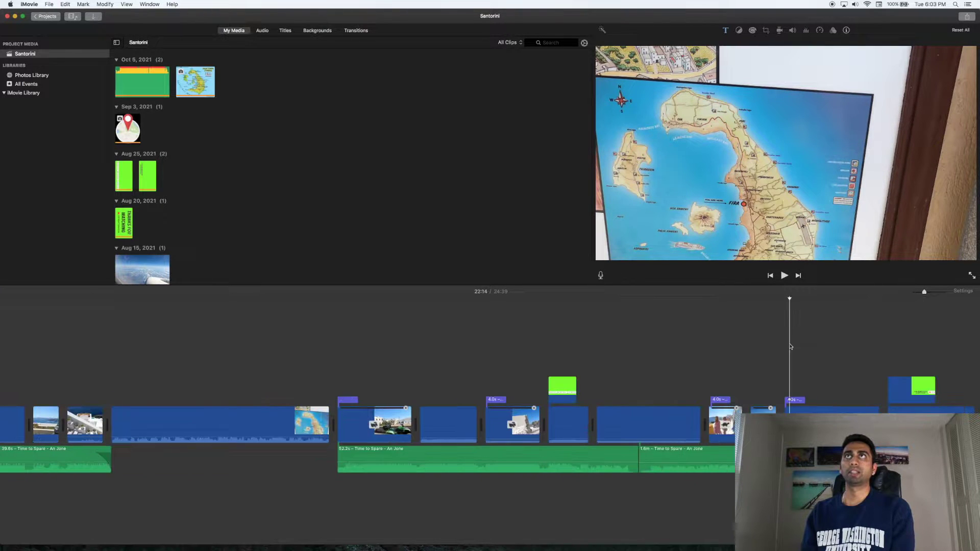
{"action": "scroll", "coordinate": [790, 347], "scroll_direction": "right", "scroll_amount": 10}
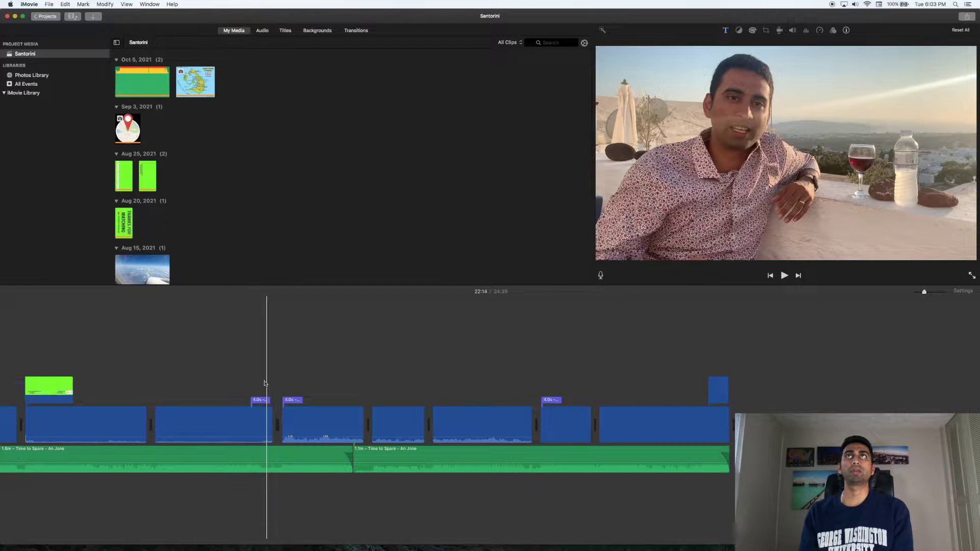
{"action": "left_click", "coordinate": [245, 416]}
Step: Select the long map clip before Driving Through Fira, zoom in, and play from its end
{"action": "scroll", "coordinate": [245, 416], "scroll_direction": "left", "scroll_amount": 12}
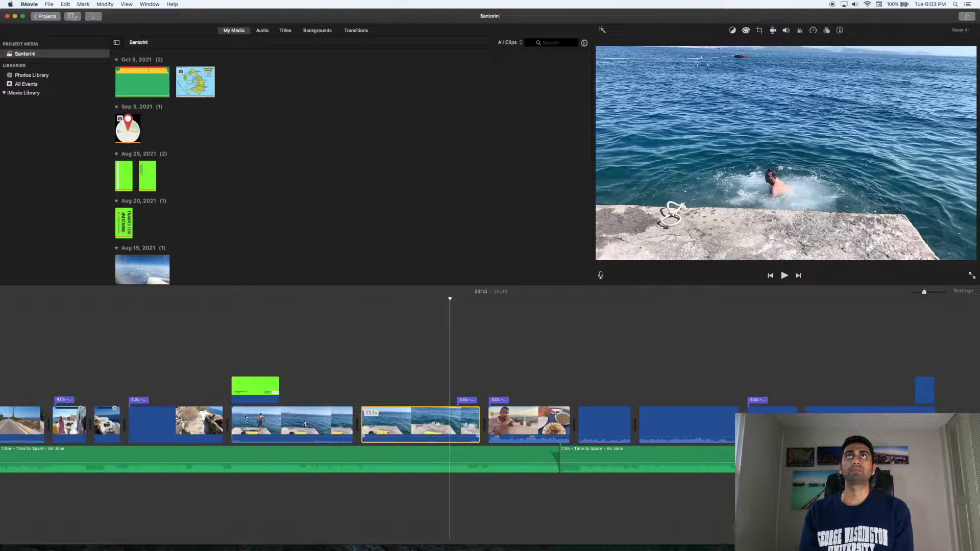
{"action": "scroll", "coordinate": [245, 416], "scroll_direction": "left", "scroll_amount": 6}
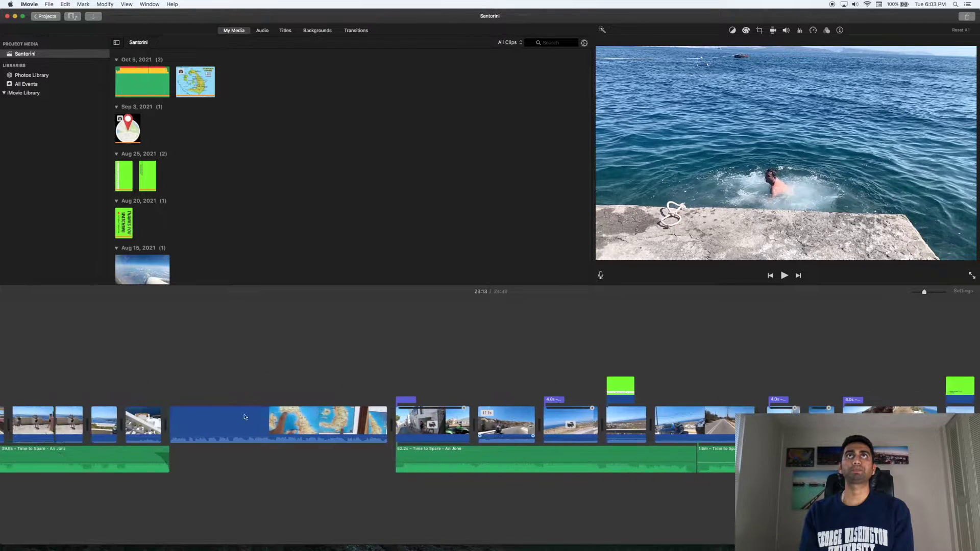
{"action": "left_click", "coordinate": [389, 430]}
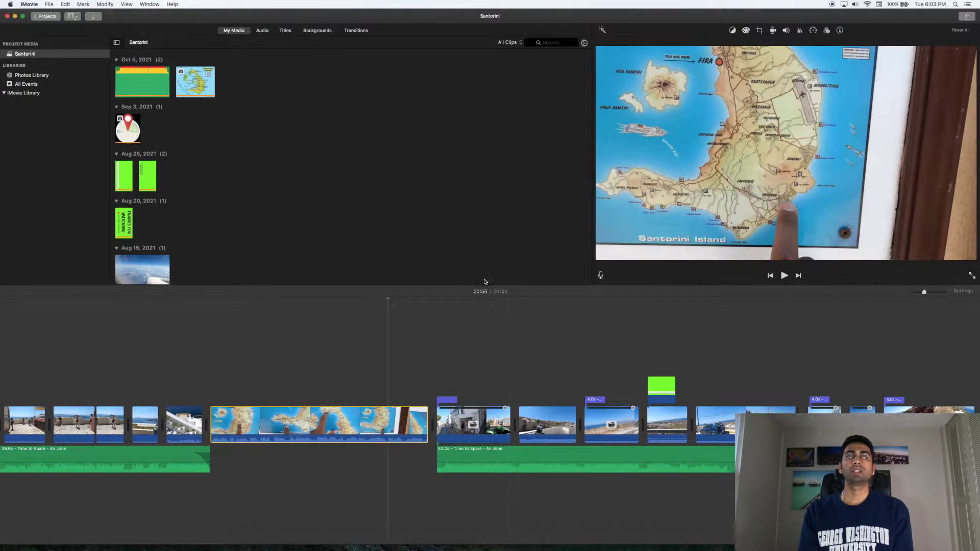
{"action": "left_click", "coordinate": [382, 424]}
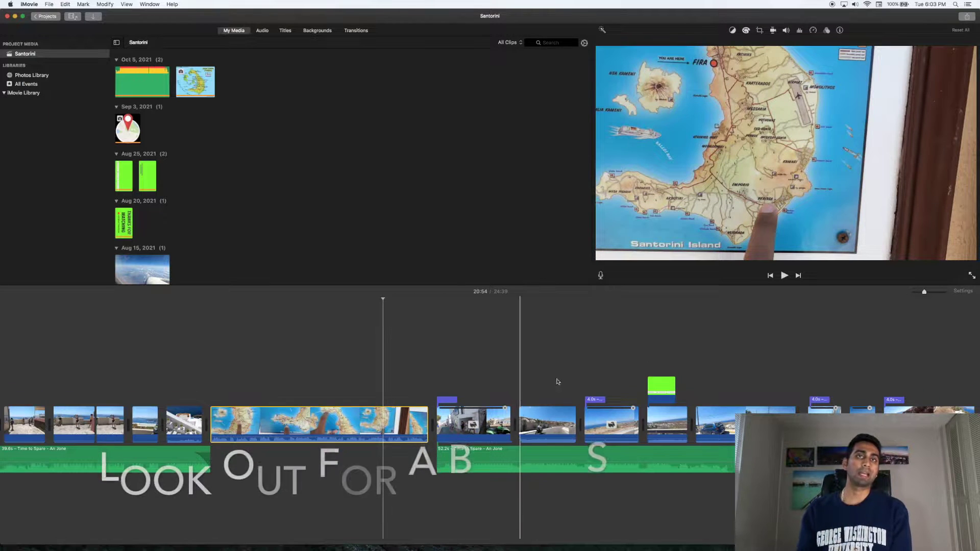
{"action": "left_click_drag", "start_coordinate": [924, 292], "coordinate": [945, 295]}
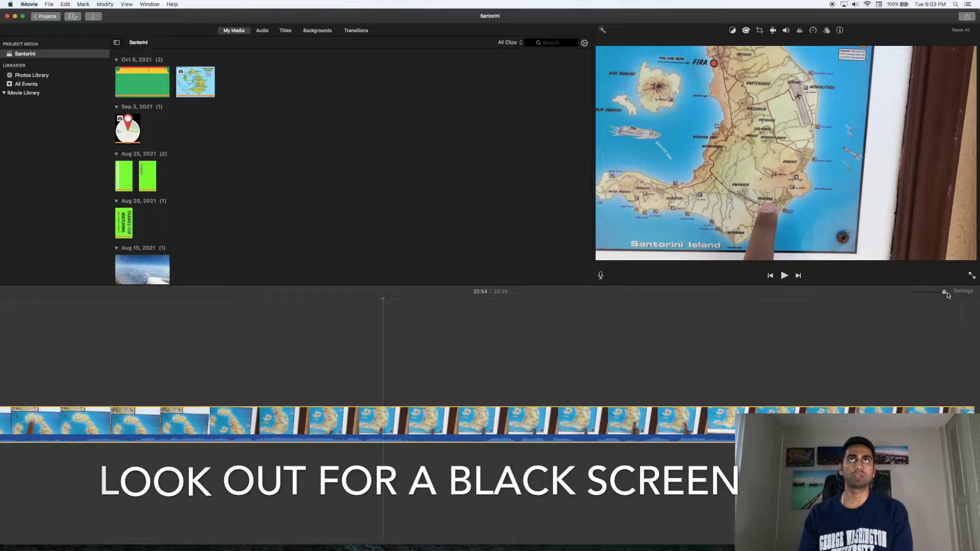
{"action": "scroll", "coordinate": [611, 451], "scroll_direction": "right", "scroll_amount": 5}
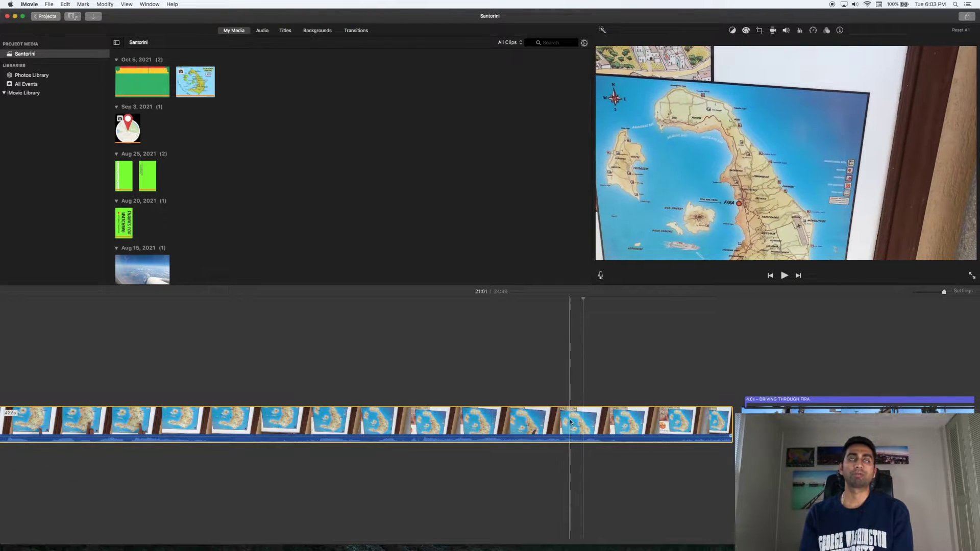
{"action": "key", "text": "space"}
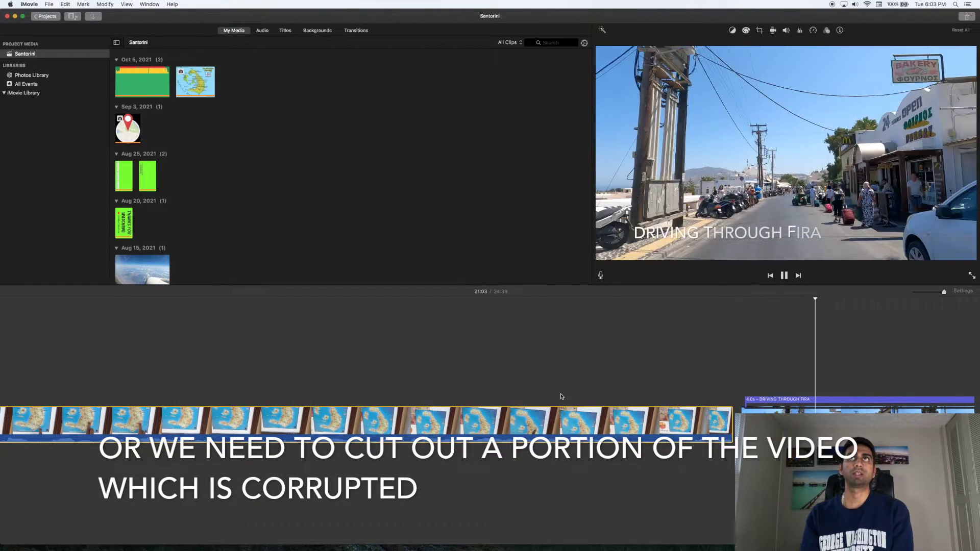
Step: Split the map clip near 21:01 and delete its corrupted right part
{"action": "left_click", "coordinate": [562, 396]}
{"action": "left_click", "coordinate": [573, 423]}
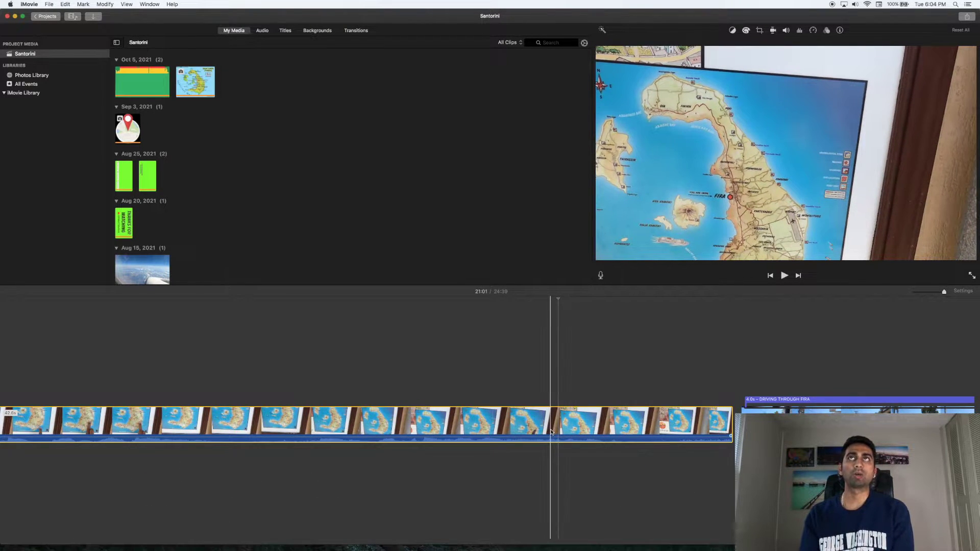
{"action": "right_click", "coordinate": [606, 430]}
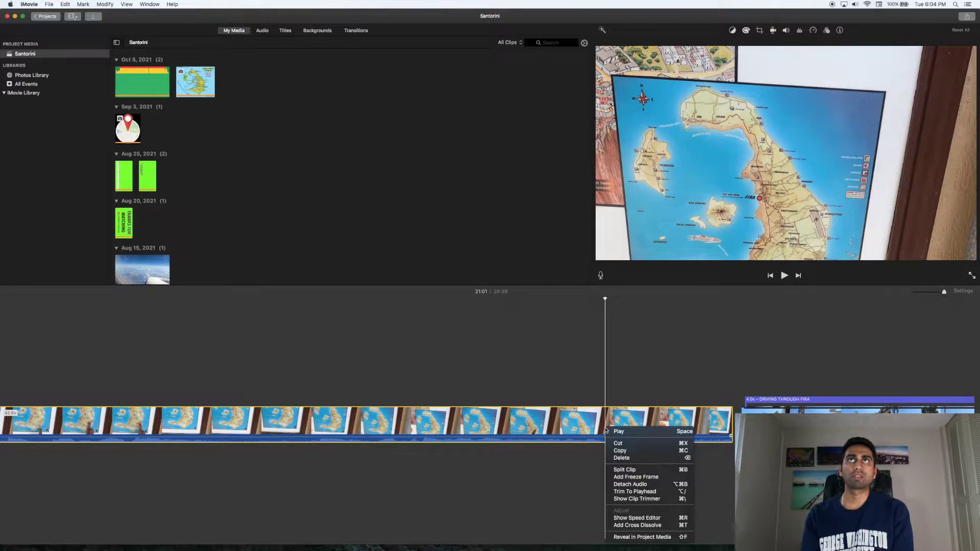
{"action": "left_click", "coordinate": [624, 469]}
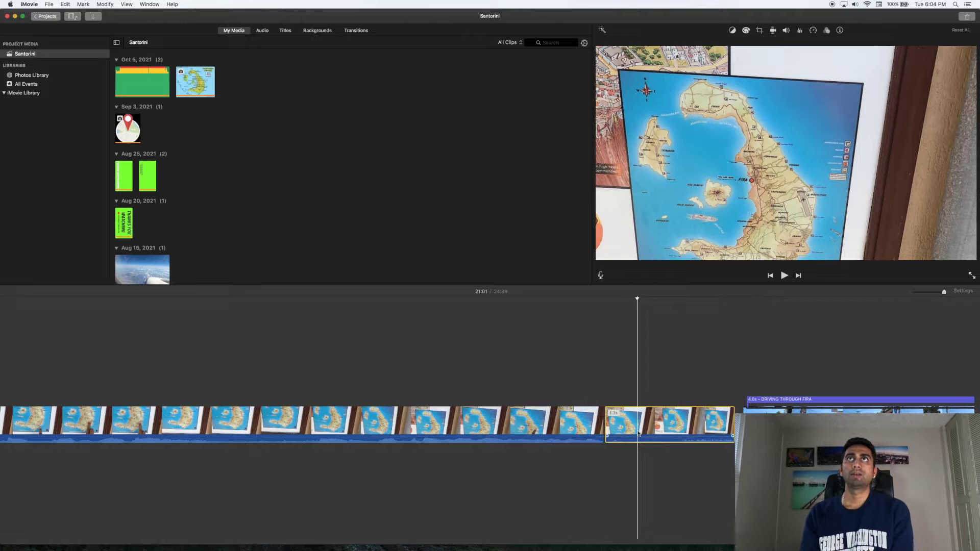
{"action": "key", "text": "Delete"}
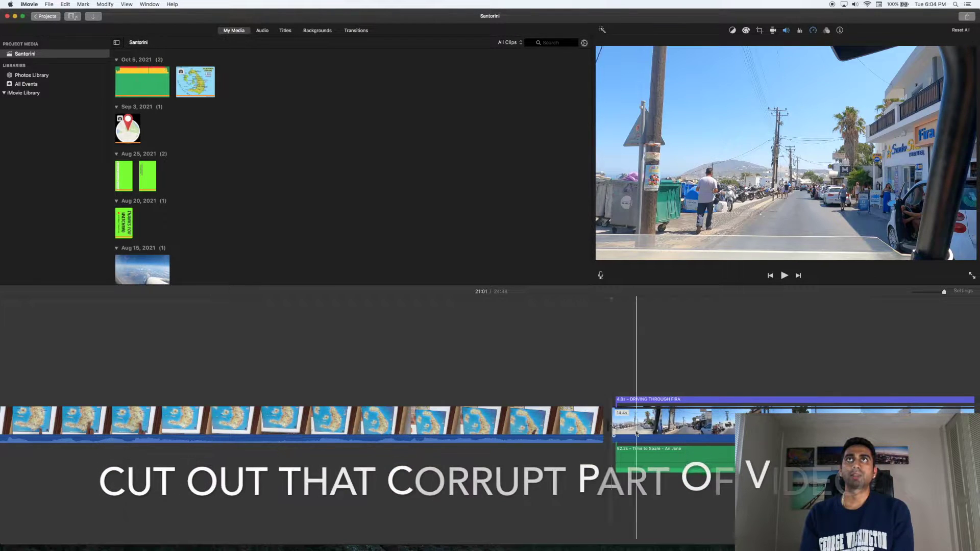
Step: Play back across the new join to check the edit
{"action": "left_click", "coordinate": [570, 392]}
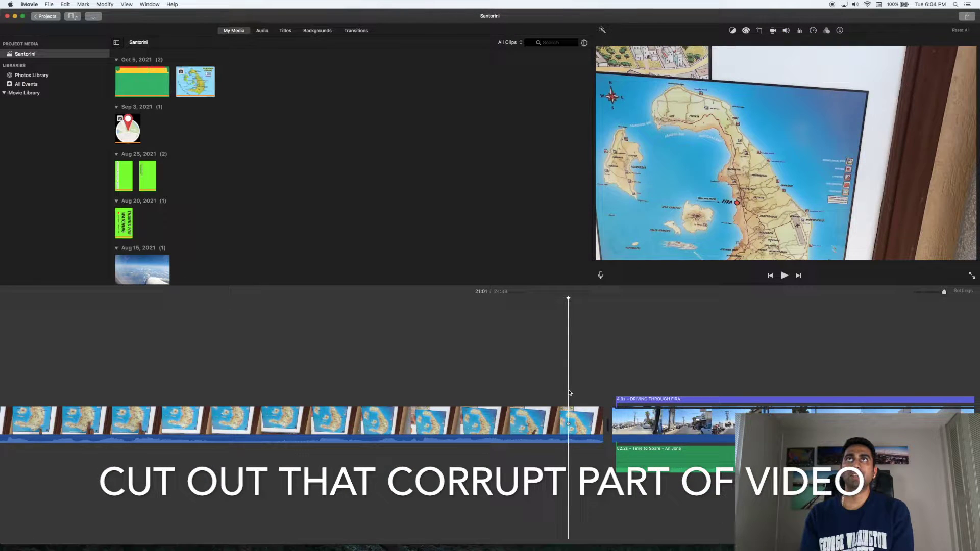
{"action": "key", "text": "space"}
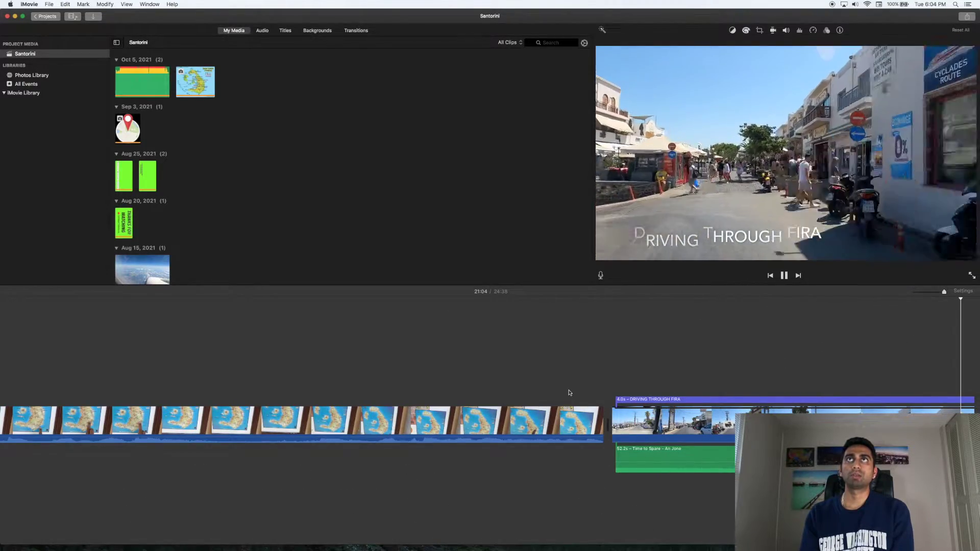
{"action": "key", "text": "space"}
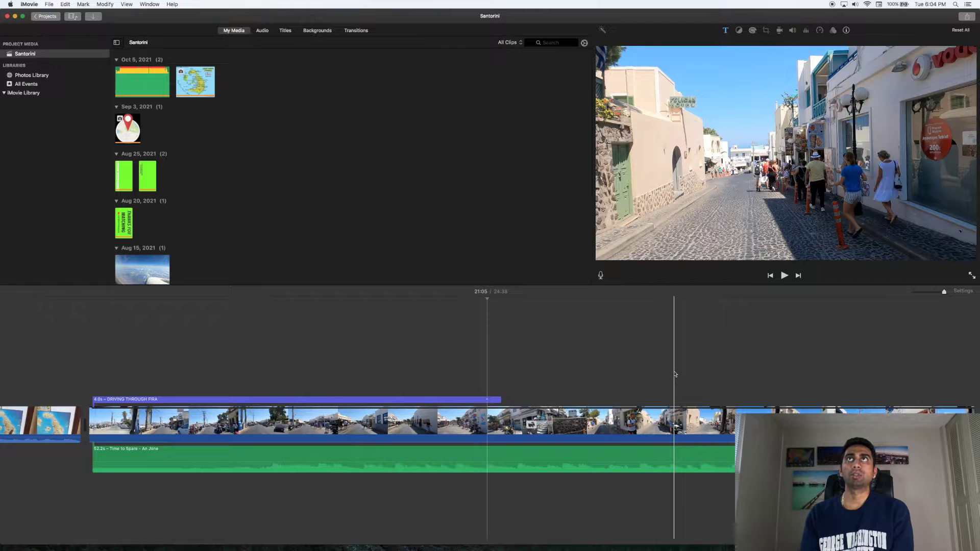
Step: Export the project as a 1080p High file to Downloads, replacing the old Santorini.mp4
{"action": "left_click", "coordinate": [970, 20]}
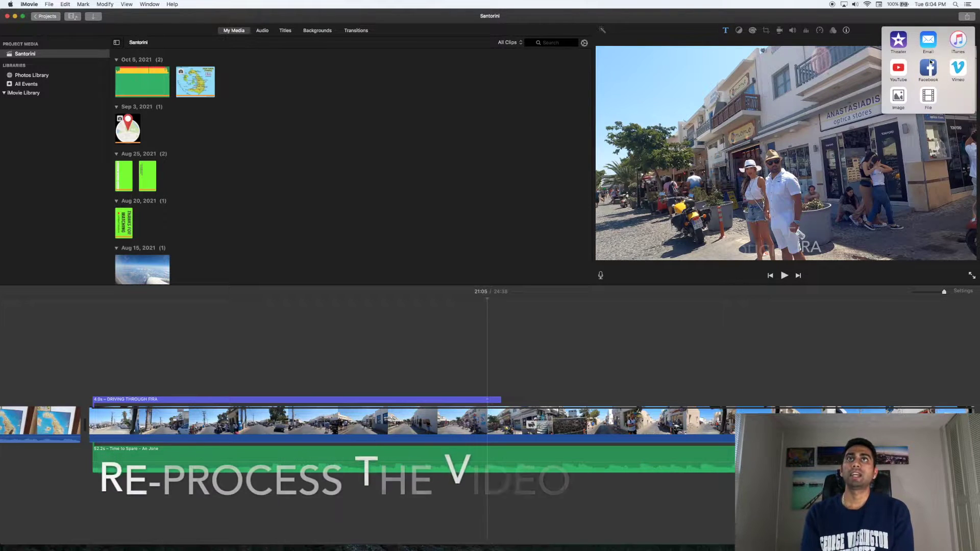
{"action": "left_click", "coordinate": [928, 97]}
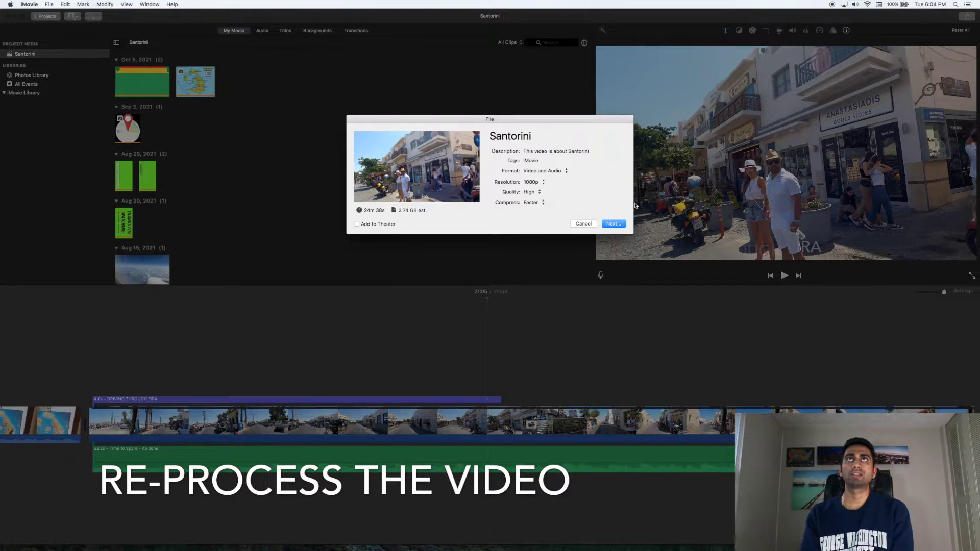
{"action": "left_click", "coordinate": [613, 224]}
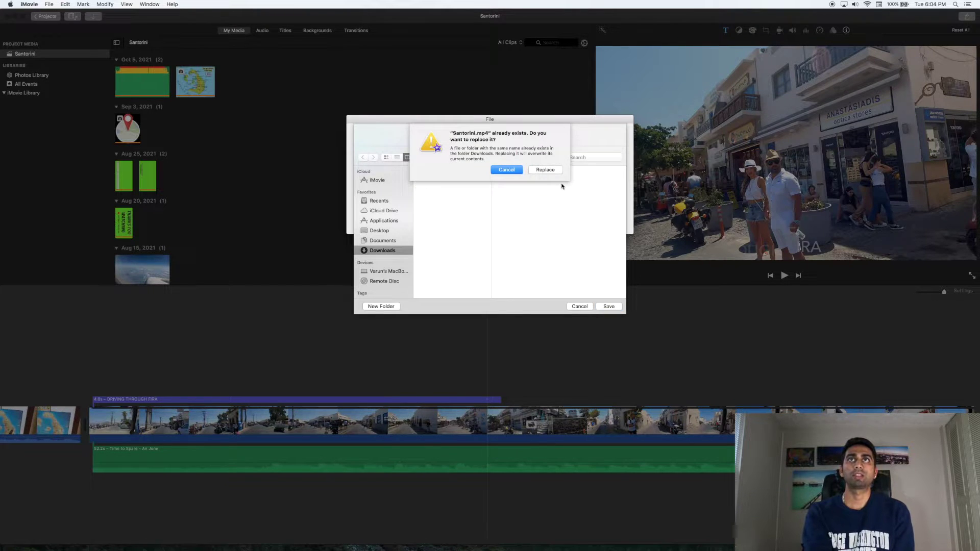
{"action": "key", "text": "Return"}
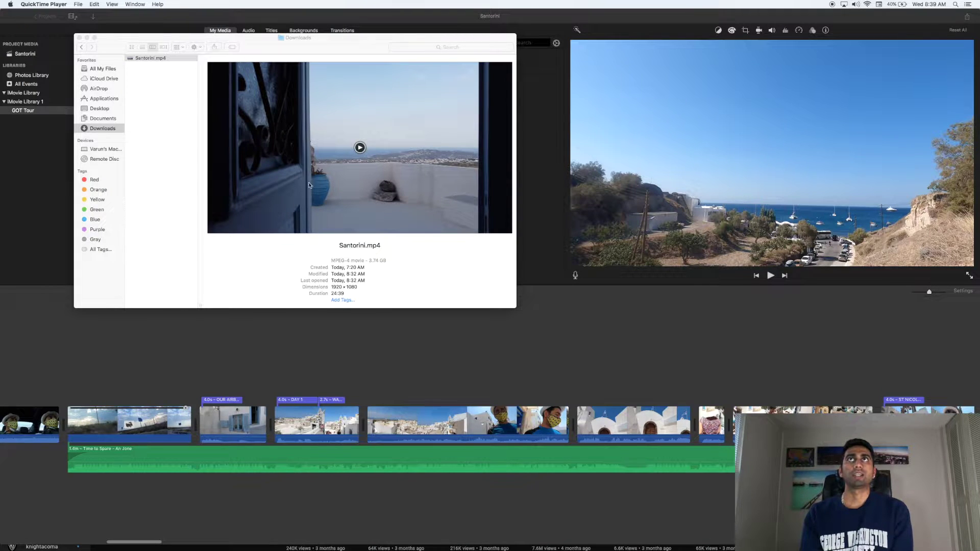
Step: Select Santorini.mp4 in Downloads and preview it
{"action": "left_click", "coordinate": [378, 165]}
{"action": "left_click", "coordinate": [360, 148]}
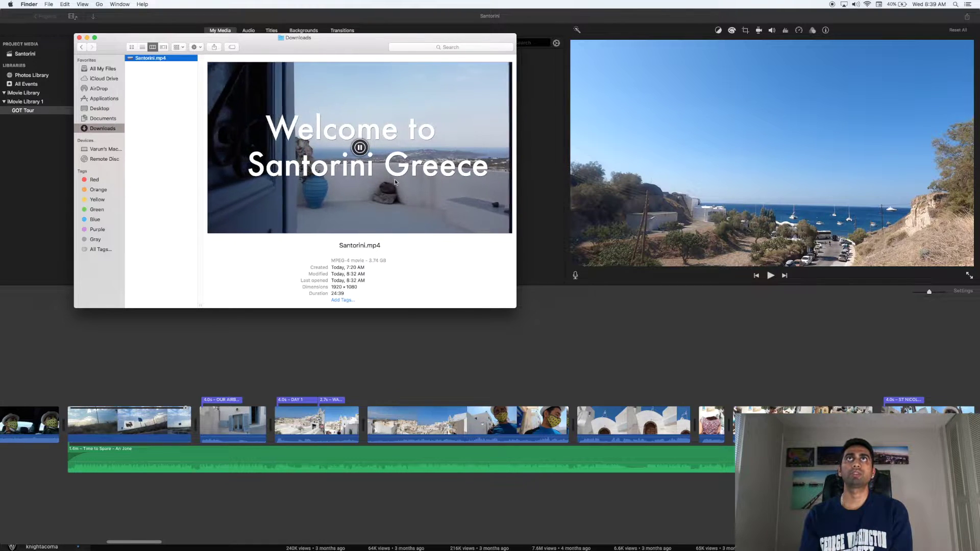
{"action": "key", "text": "super+Tab"}
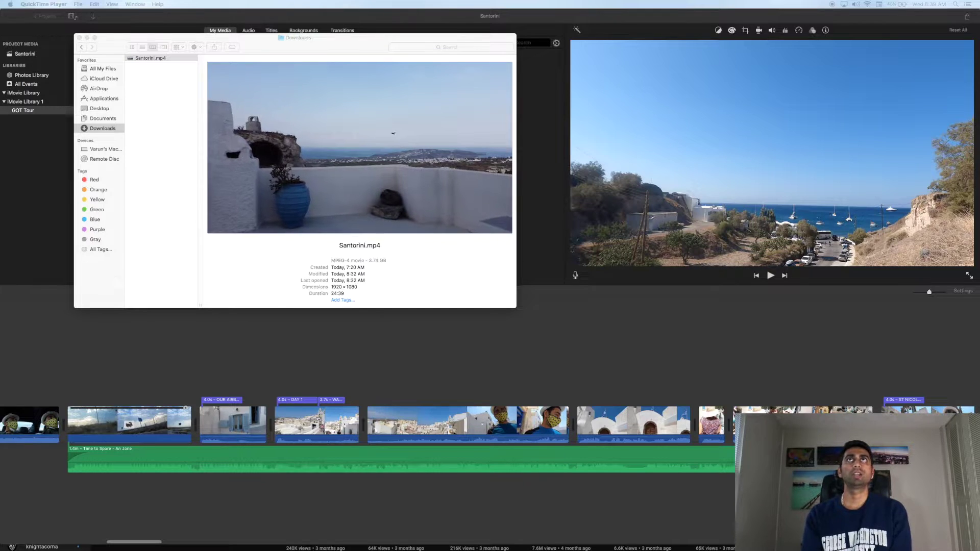
Step: Open Santorini.mp4 in QuickTime Player, jump to about 20:42, and move the window aside
{"action": "double_click", "coordinate": [389, 208]}
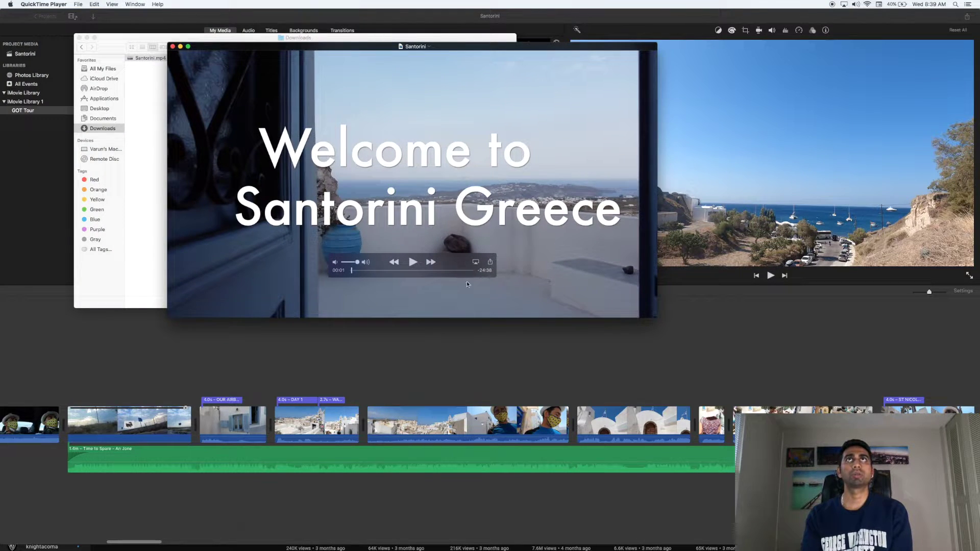
{"action": "left_click", "coordinate": [454, 270]}
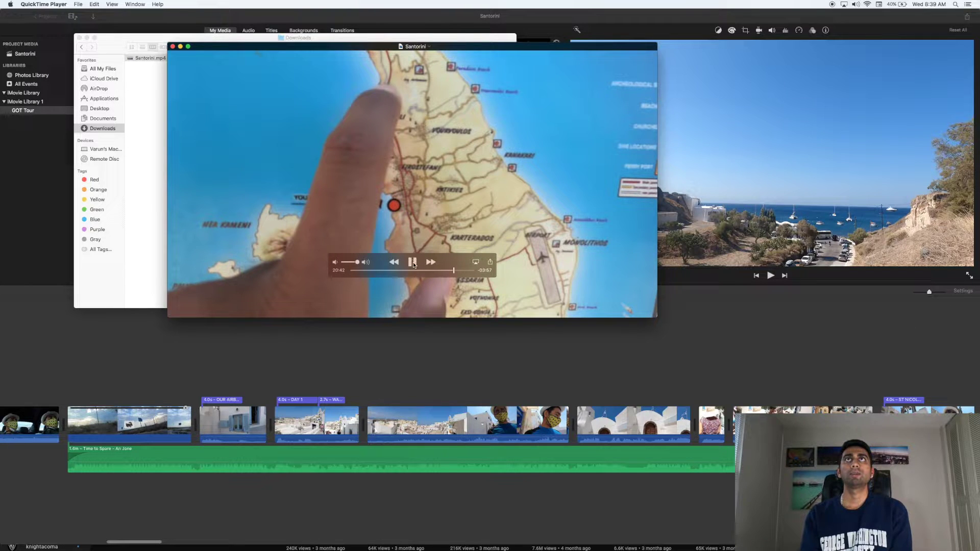
{"action": "left_click_drag", "start_coordinate": [446, 47], "coordinate": [646, 45]}
{"action": "left_click", "coordinate": [350, 156]}
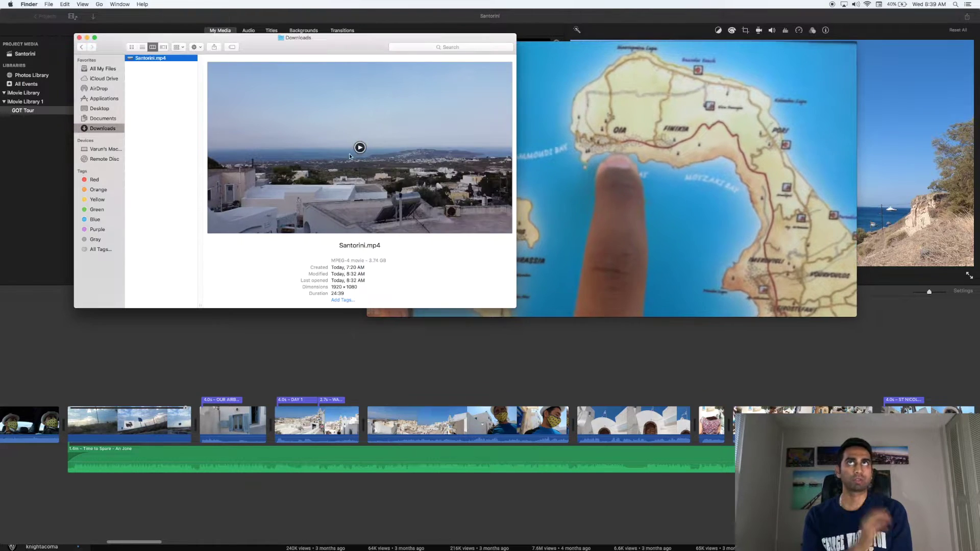
Step: Skip Santorini.mp4 ahead from 21:12 to about 22:14 and let it play toward the end
{"action": "left_click", "coordinate": [660, 270]}
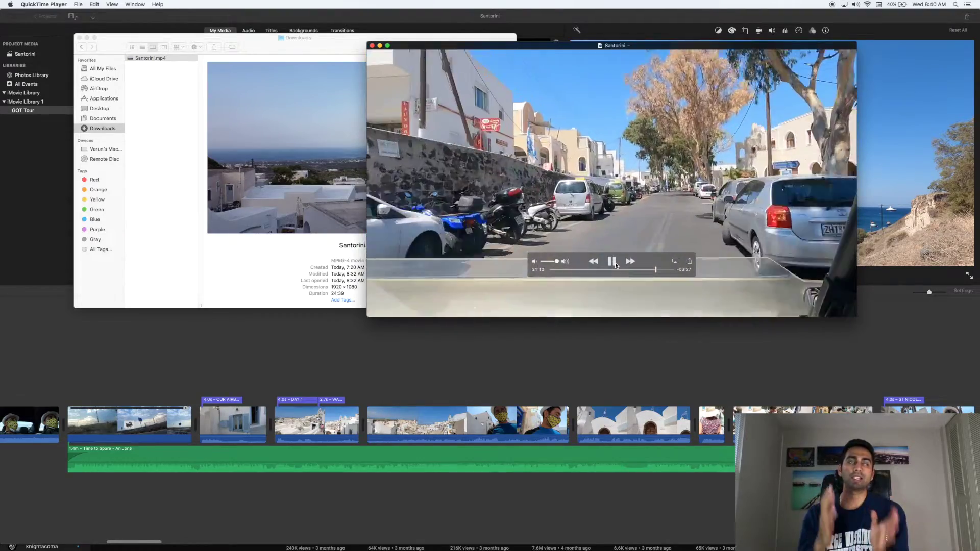
{"action": "left_click_drag", "start_coordinate": [656, 269], "coordinate": [671, 271]}
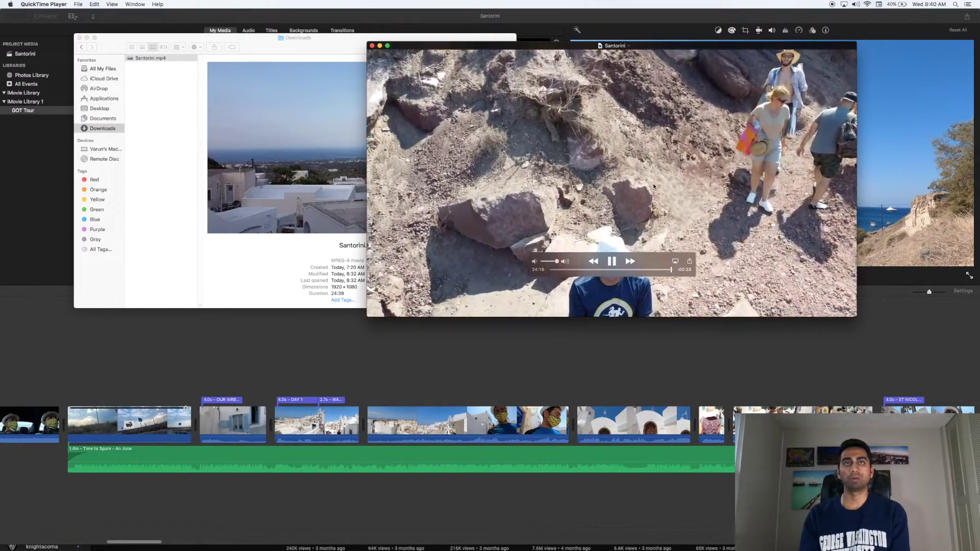